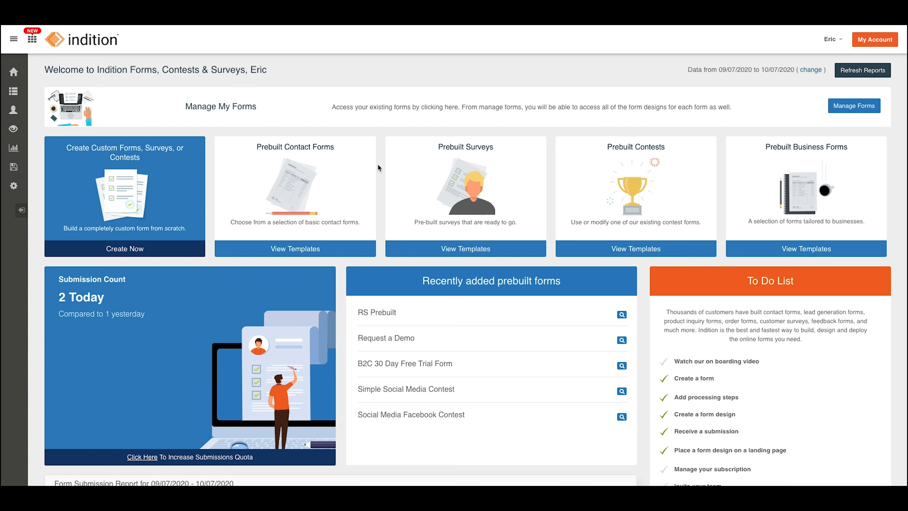
Step: Create a custom form from scratch with First Name, Last Name and Email fields, and save it
click(129, 185)
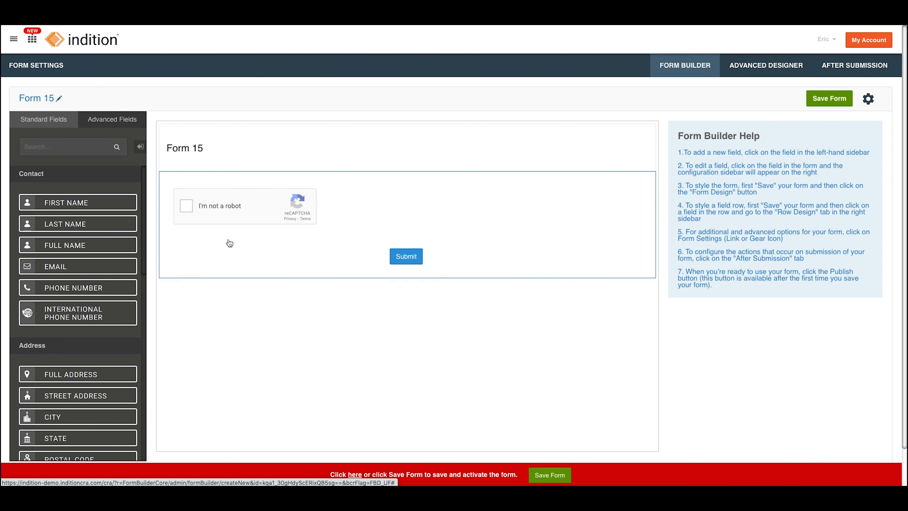
click(74, 202)
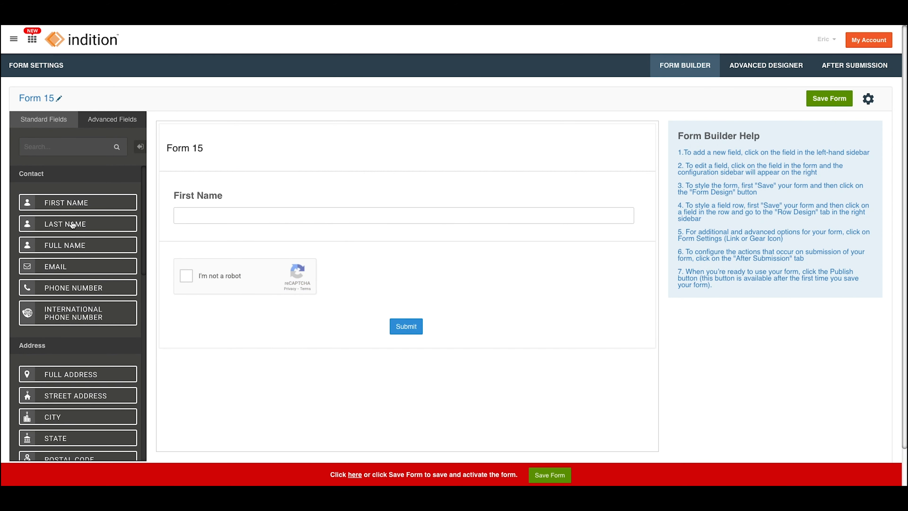
click(72, 225)
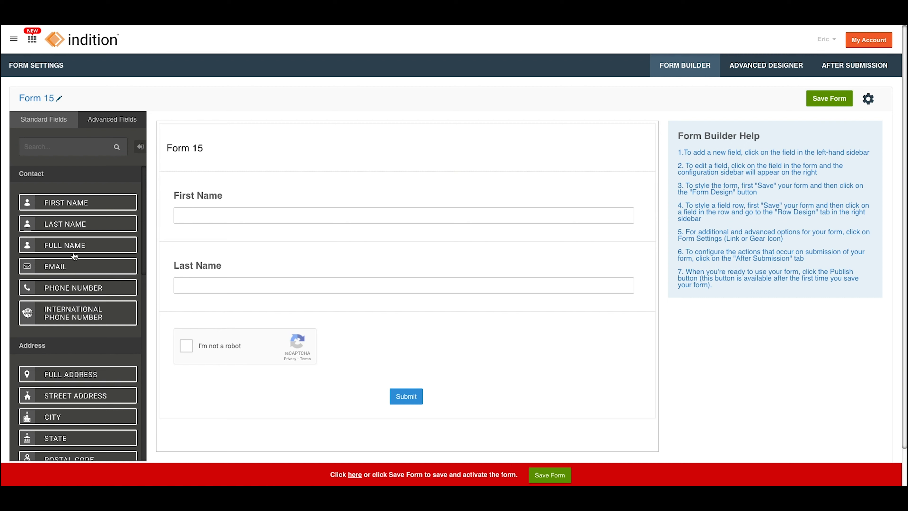
click(63, 268)
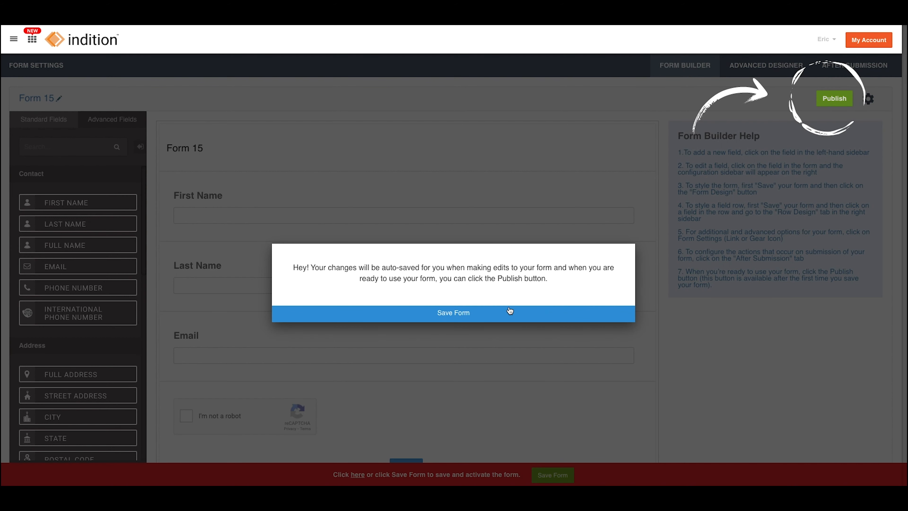
click(454, 314)
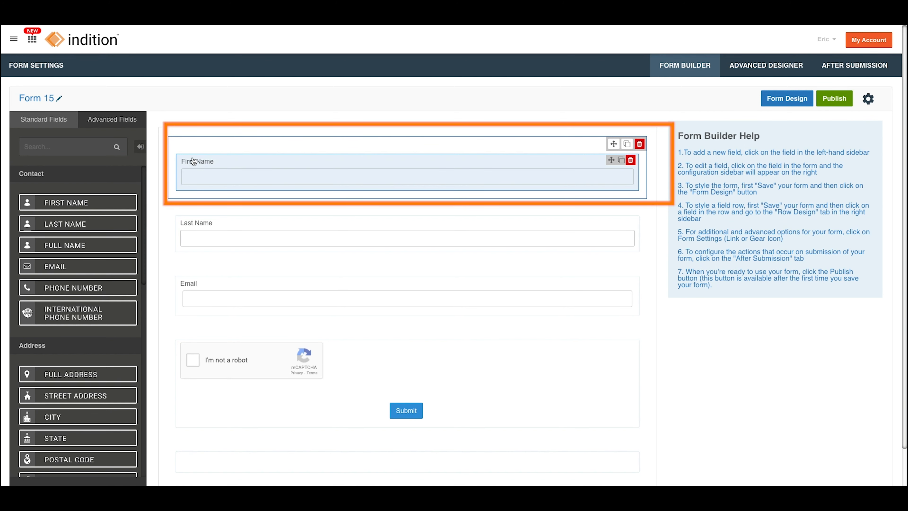
Step: Split the First Name row into two equal columns and apply the row styling
drag(192, 165, 197, 148)
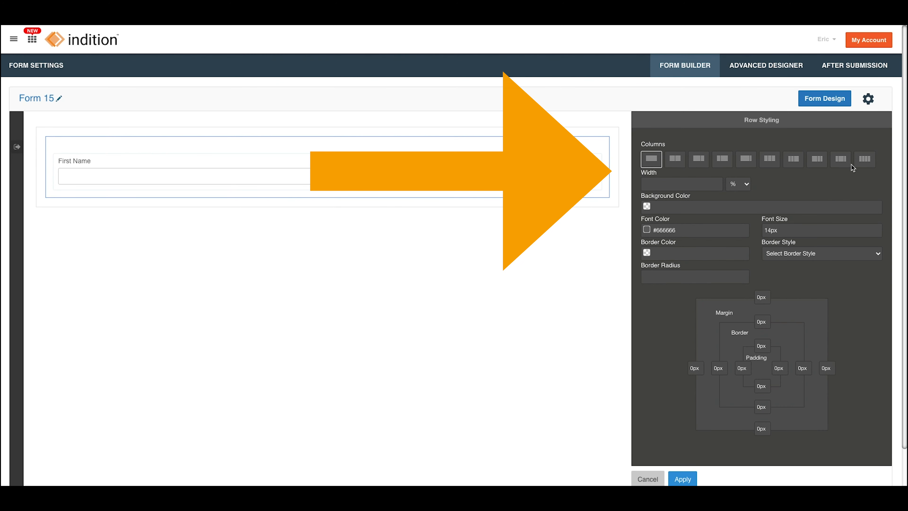
click(676, 162)
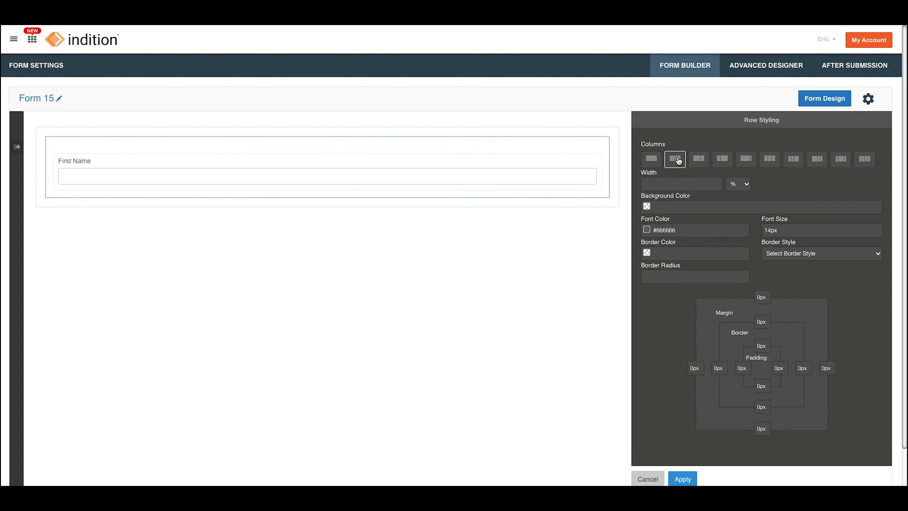
click(683, 480)
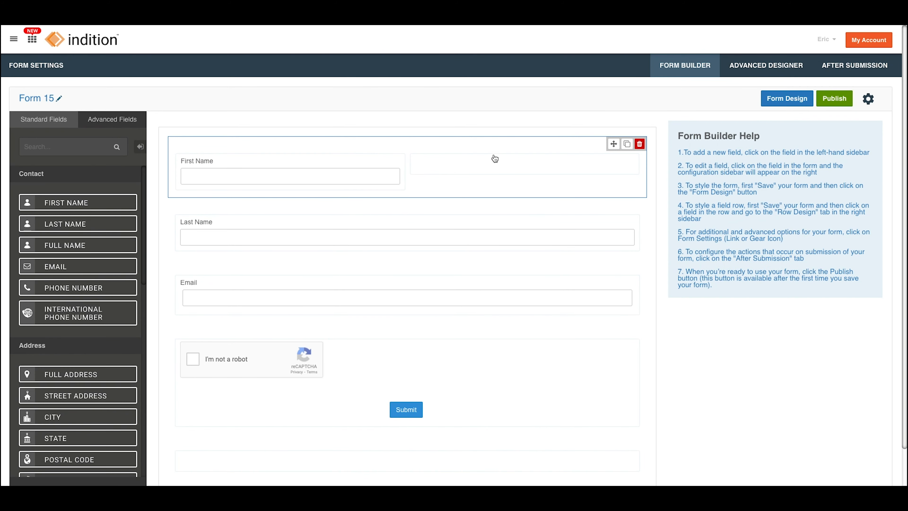
Step: Move the Last Name field into the empty column beside First Name and delete its emptied row
click(203, 224)
drag(202, 225, 445, 163)
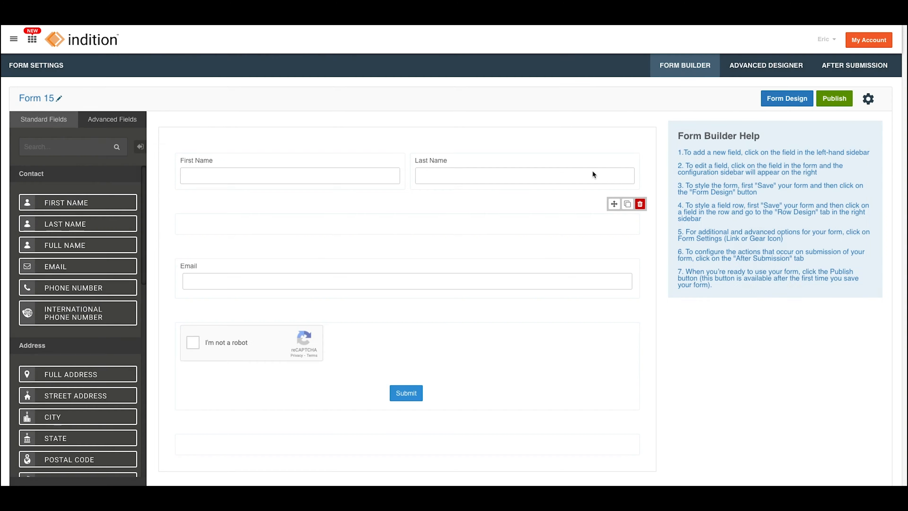
click(639, 207)
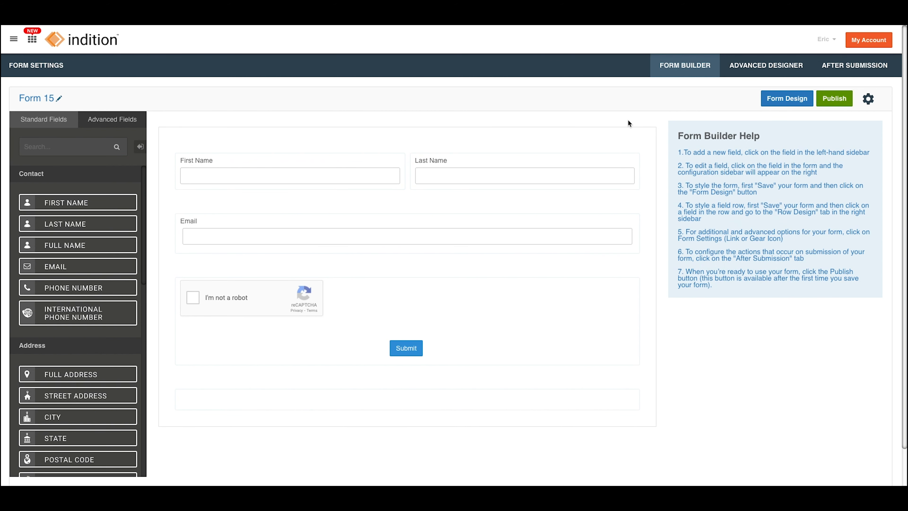
Step: Create a new design for the form in the Advanced Designer and add all form fields to it
click(771, 66)
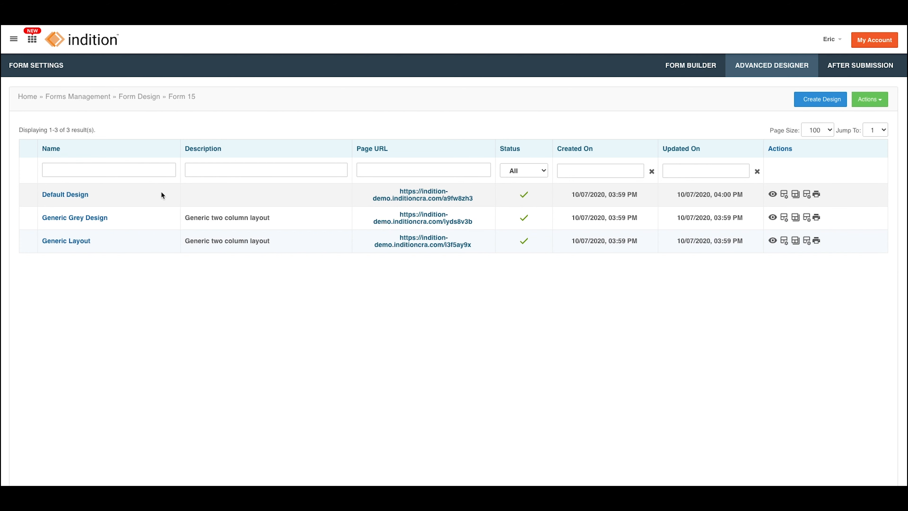
click(425, 196)
click(820, 100)
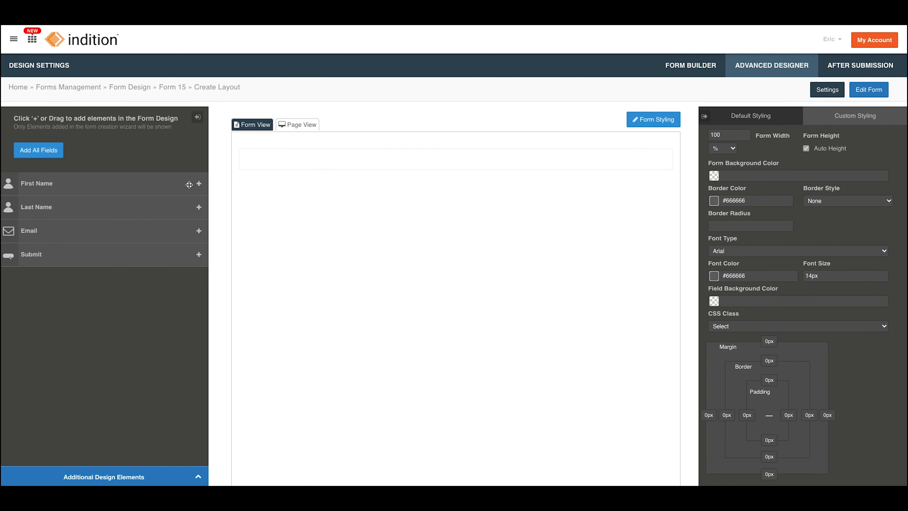
click(37, 152)
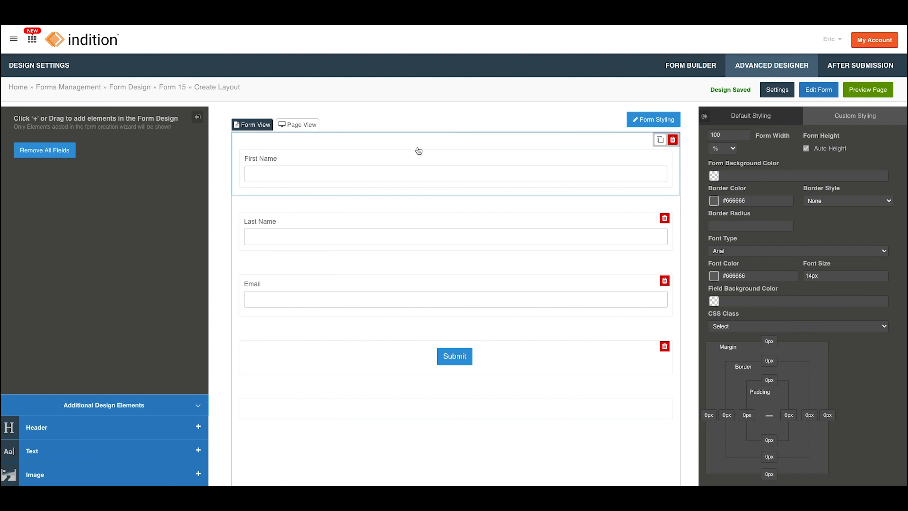
Step: Try a two-column layout on the design's First Name row, and set the row to three equal columns
click(397, 145)
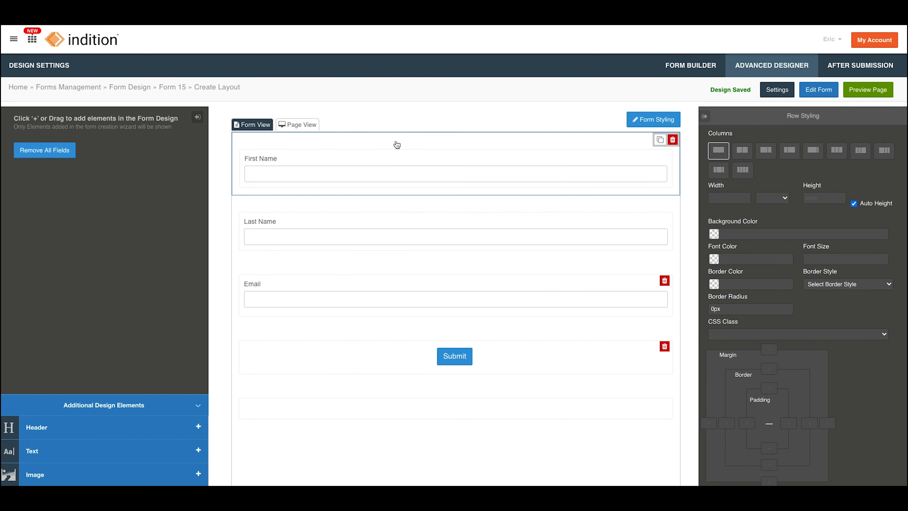
click(740, 152)
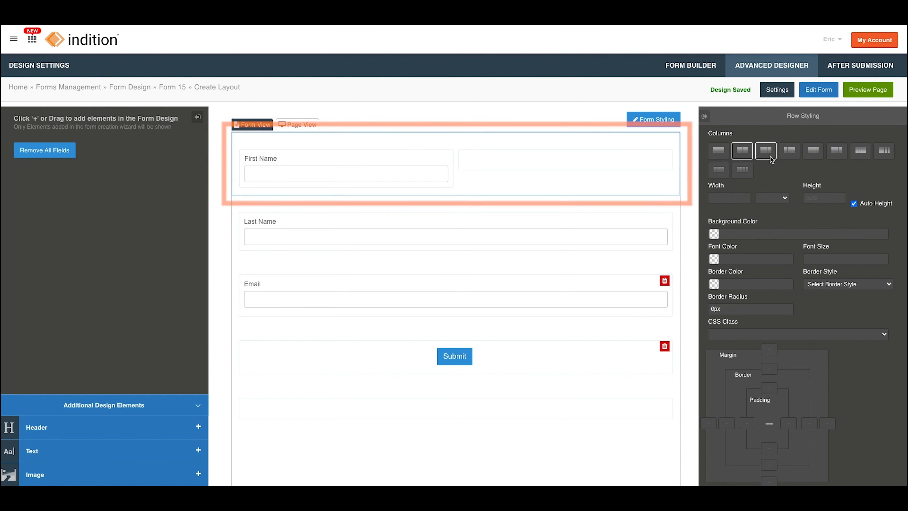
click(838, 152)
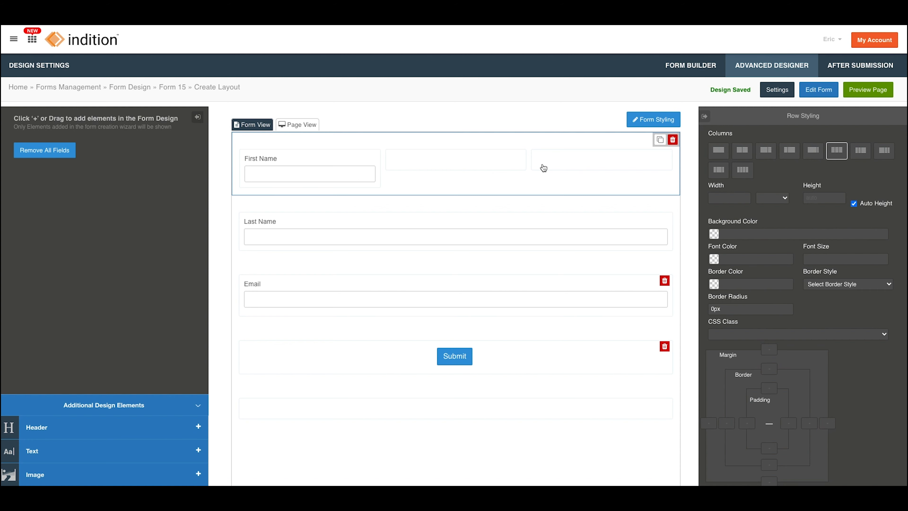
Step: Move the Last Name and Email fields into the second and third columns of the First Name row
click(317, 225)
drag(318, 224, 423, 160)
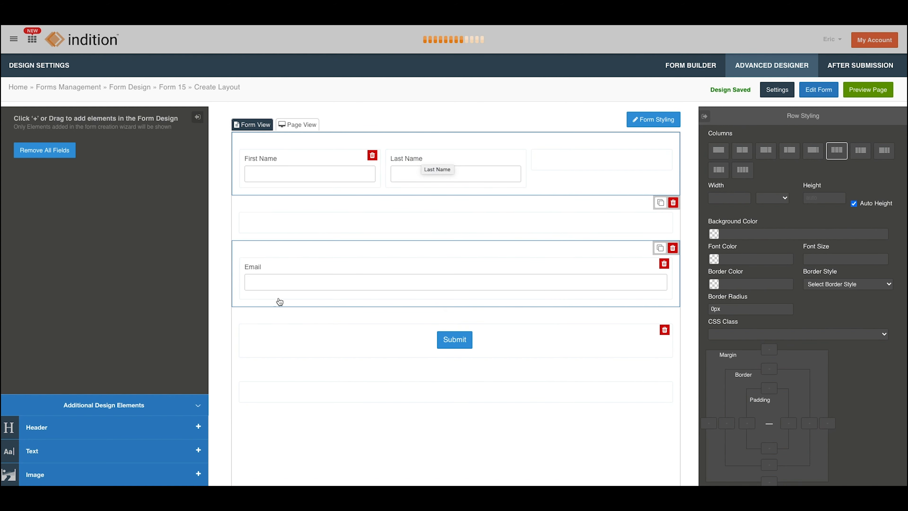
drag(286, 269, 551, 158)
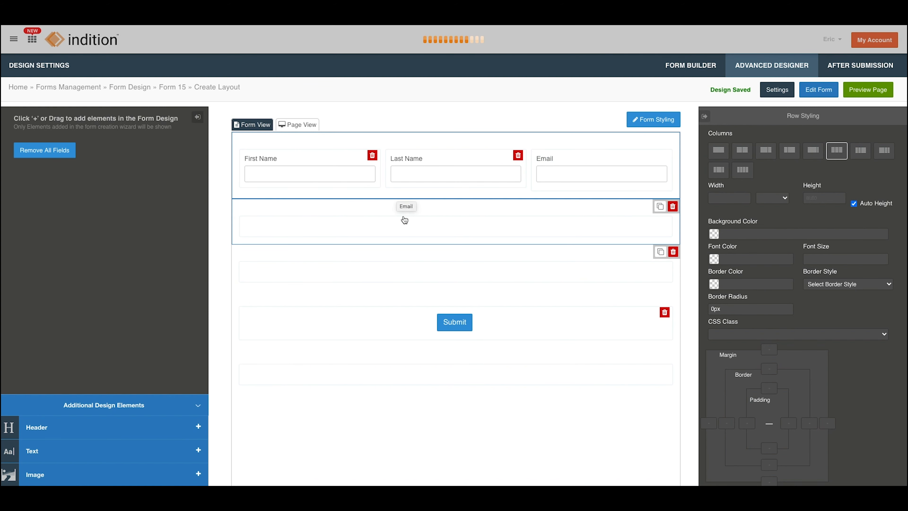
Step: Delete the two empty rows between the three-column row and the Submit row, confirming each deletion
click(673, 207)
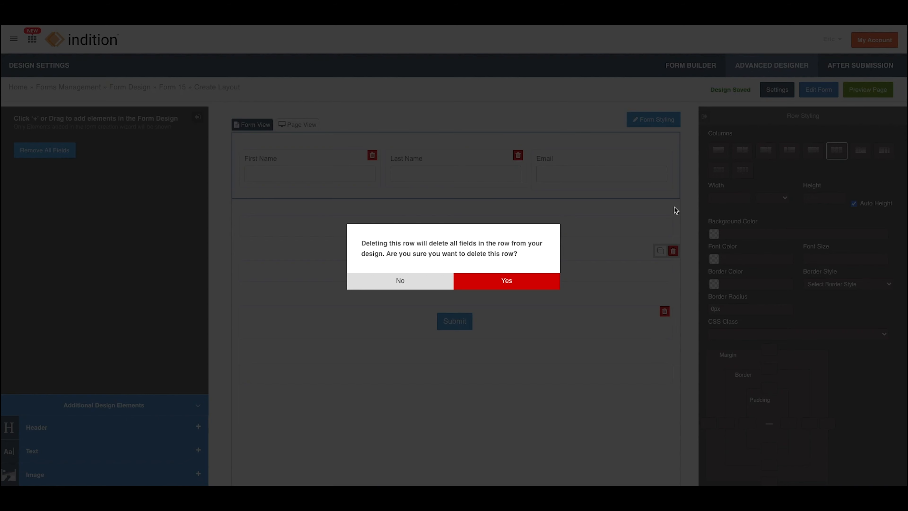
click(513, 280)
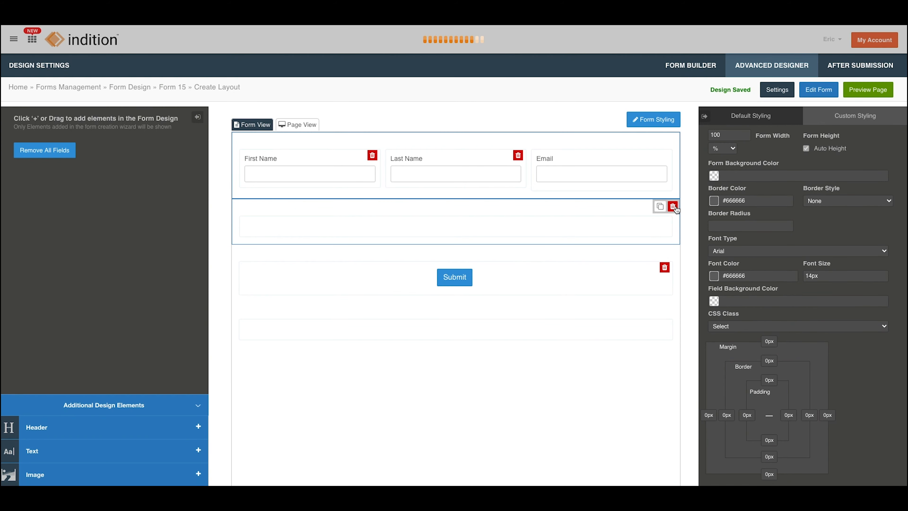
click(673, 207)
click(496, 280)
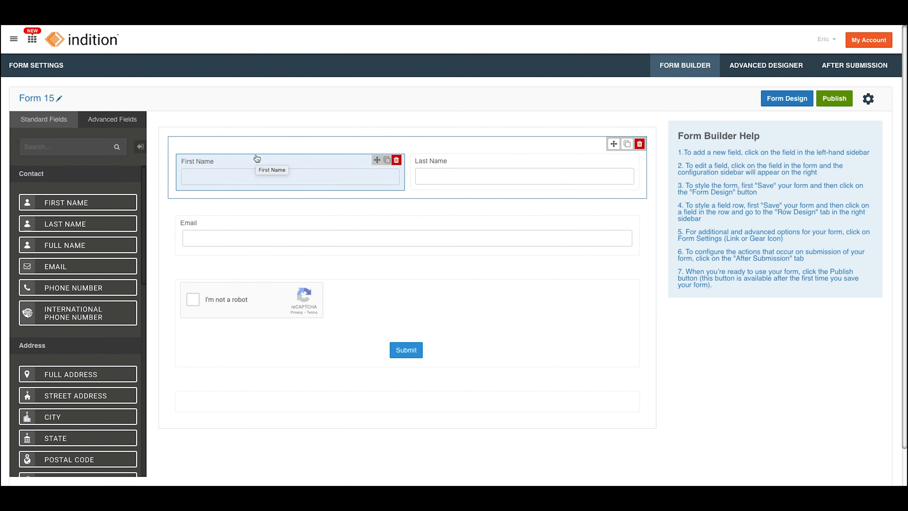
Step: Review the row styling and field properties of the First Name row in the Form Builder without changing them
click(260, 145)
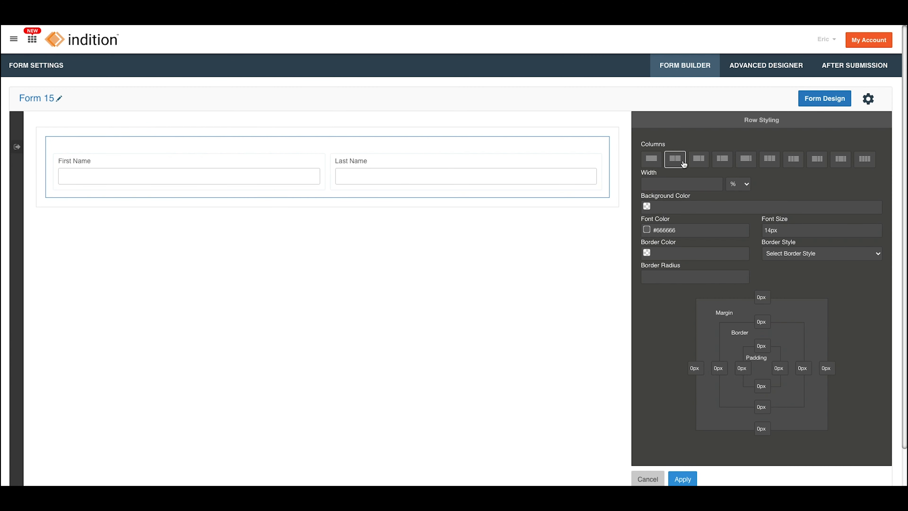
click(639, 477)
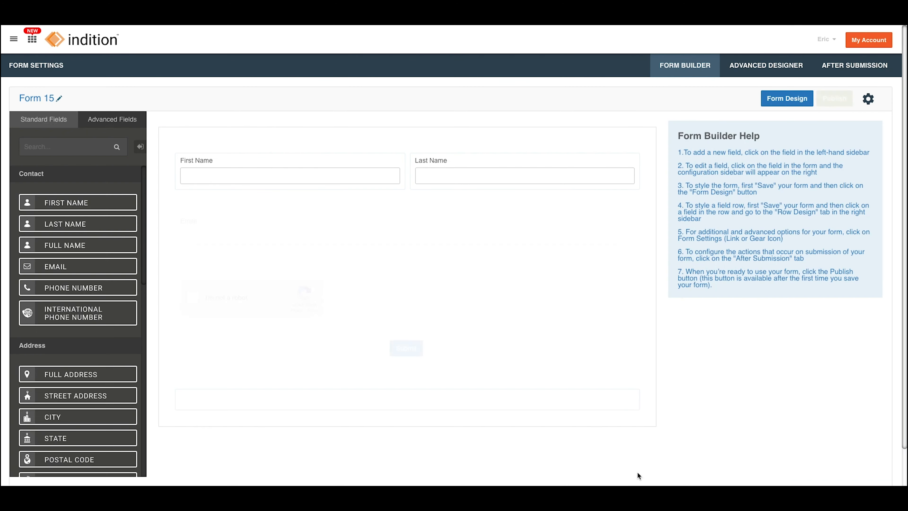
click(202, 163)
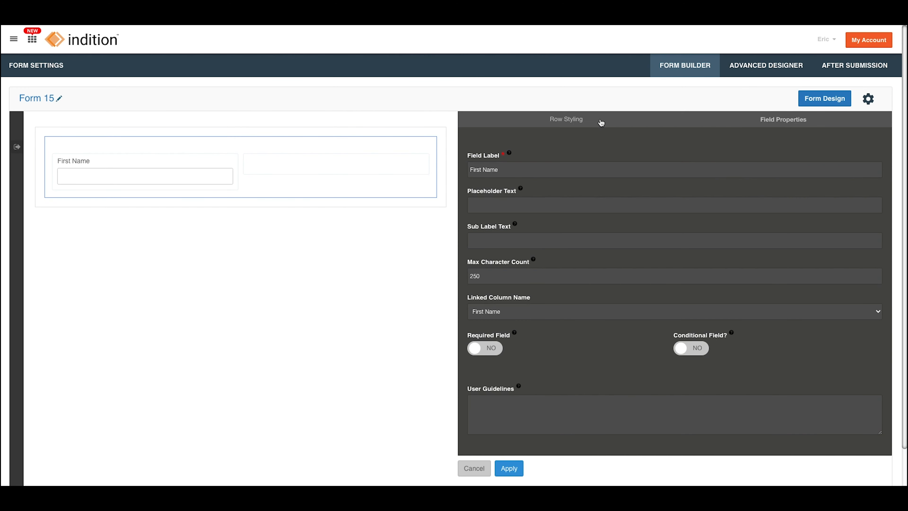
click(585, 119)
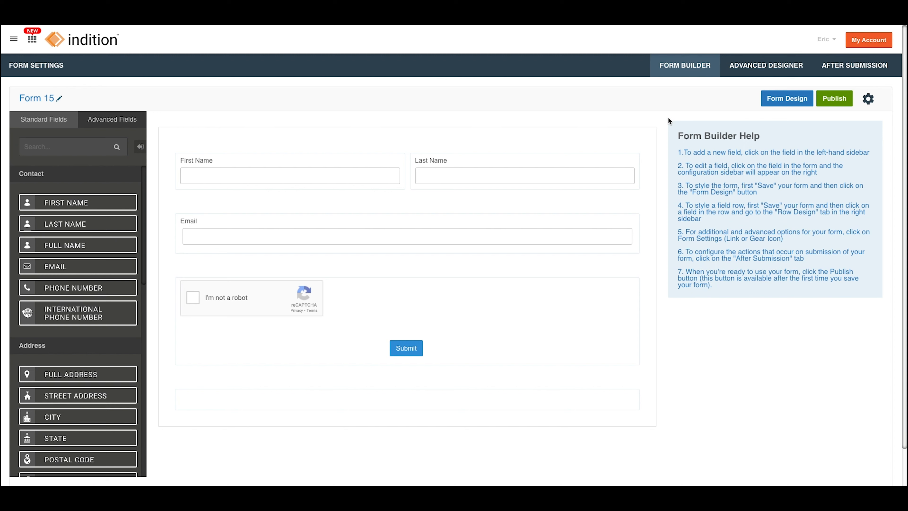
Step: Open Custom Design 1 in the Advanced Designer, check the three-field row's styling and preview the page
click(767, 70)
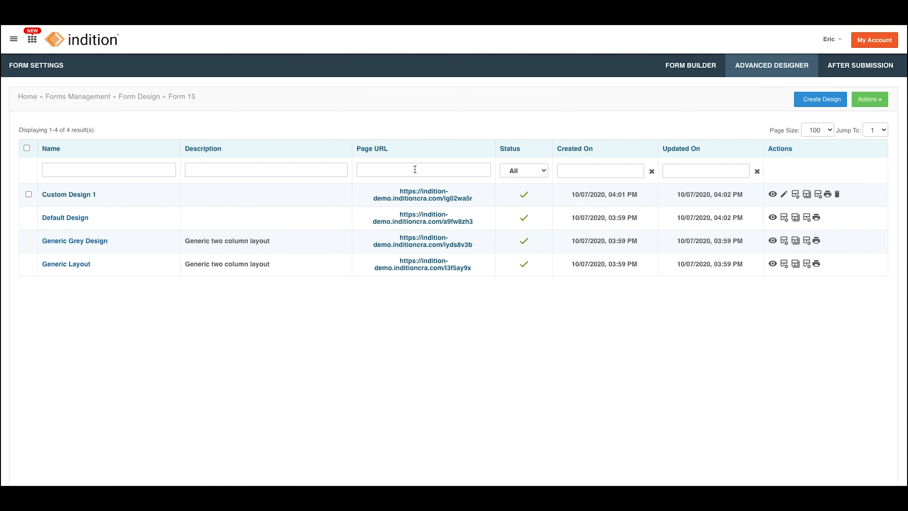
click(72, 197)
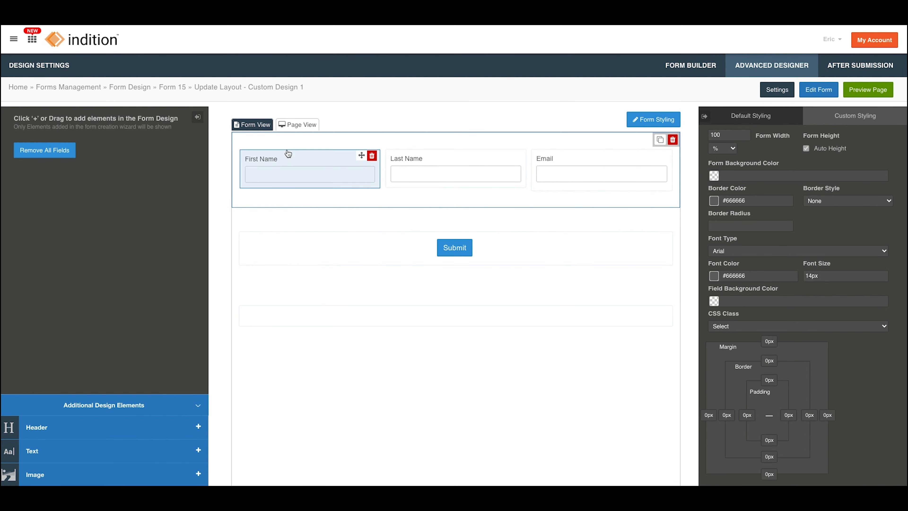
click(310, 141)
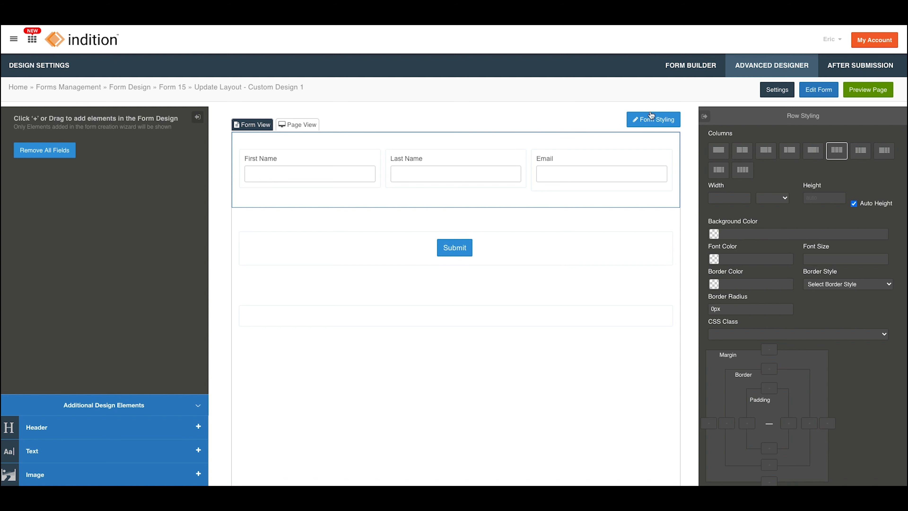
click(870, 90)
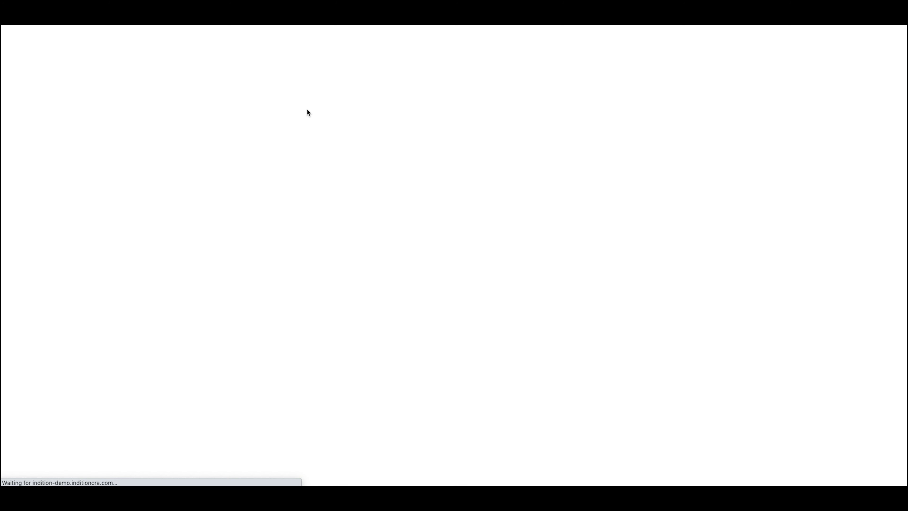